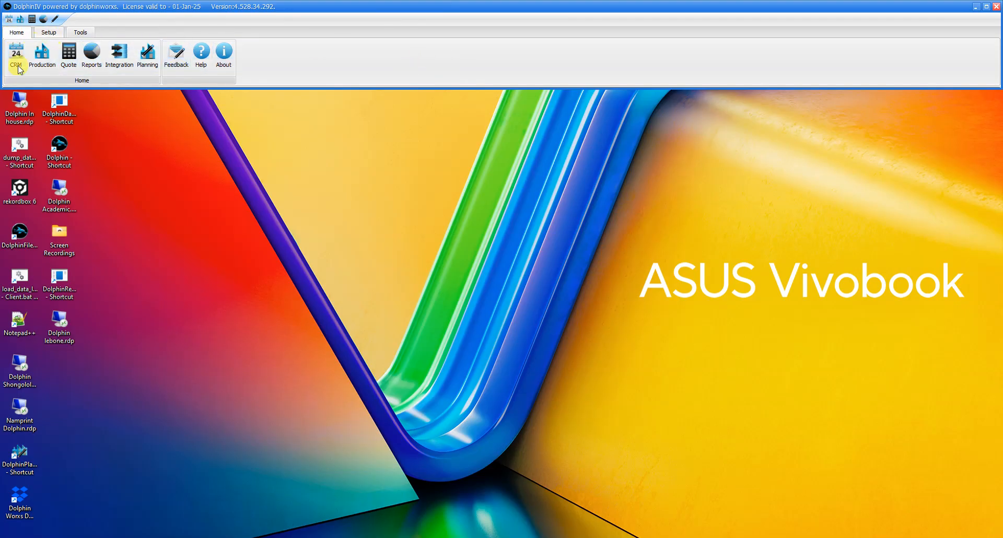
Step: Open the client setup list and append a new client named 123 Print
left_click(48, 35)
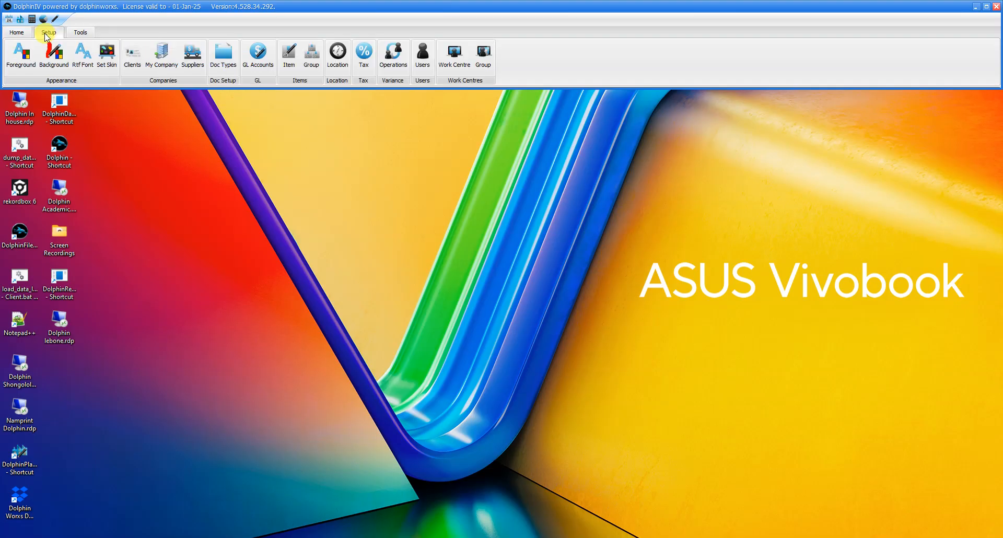
left_click(132, 56)
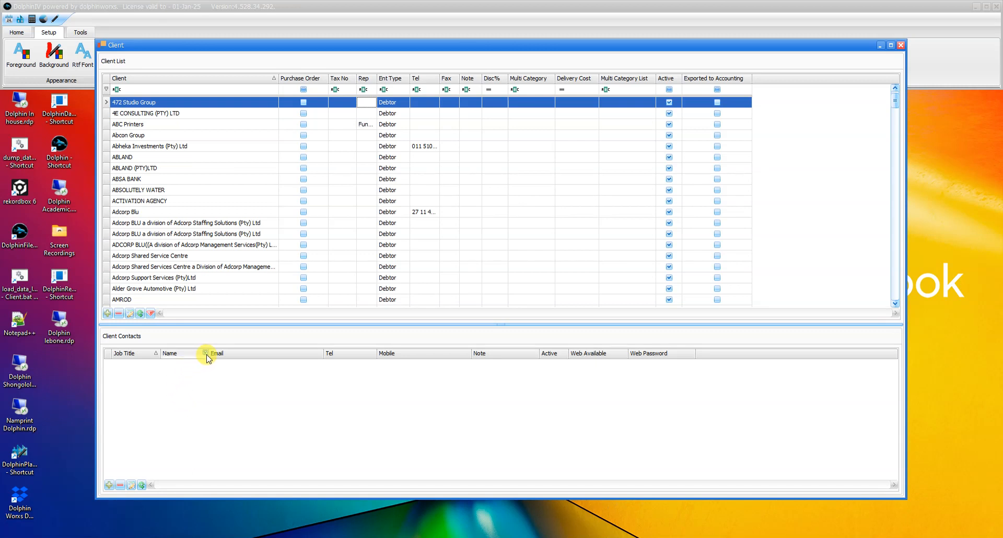
left_click(107, 314)
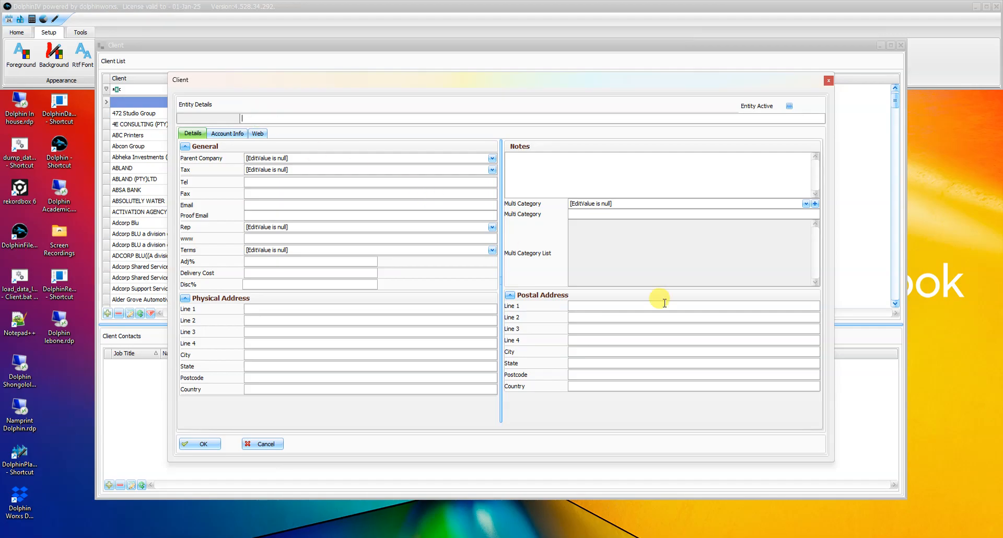
type("123 Print")
Step: Set the new client's tax to VAT 15%, with no parent company assigned
left_click(298, 158)
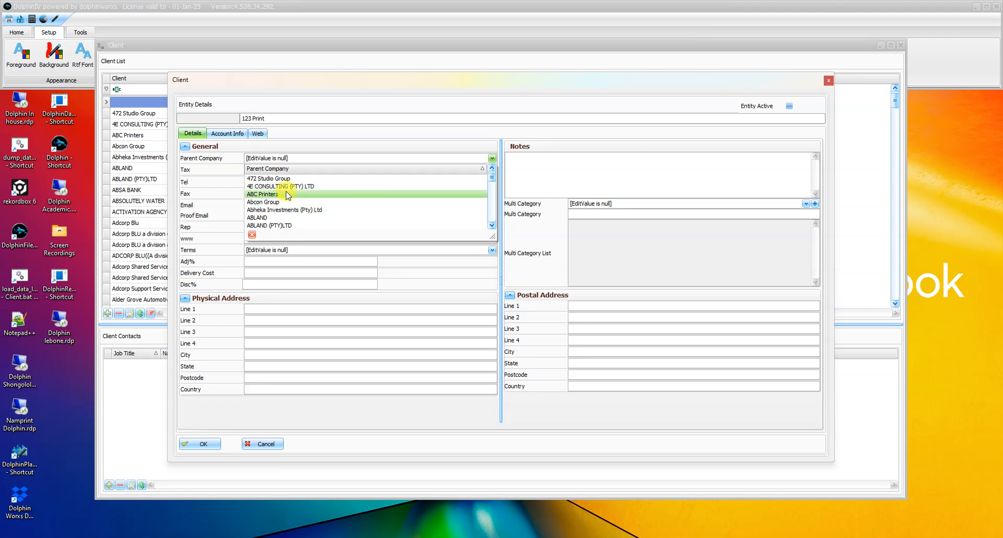
left_click(313, 156)
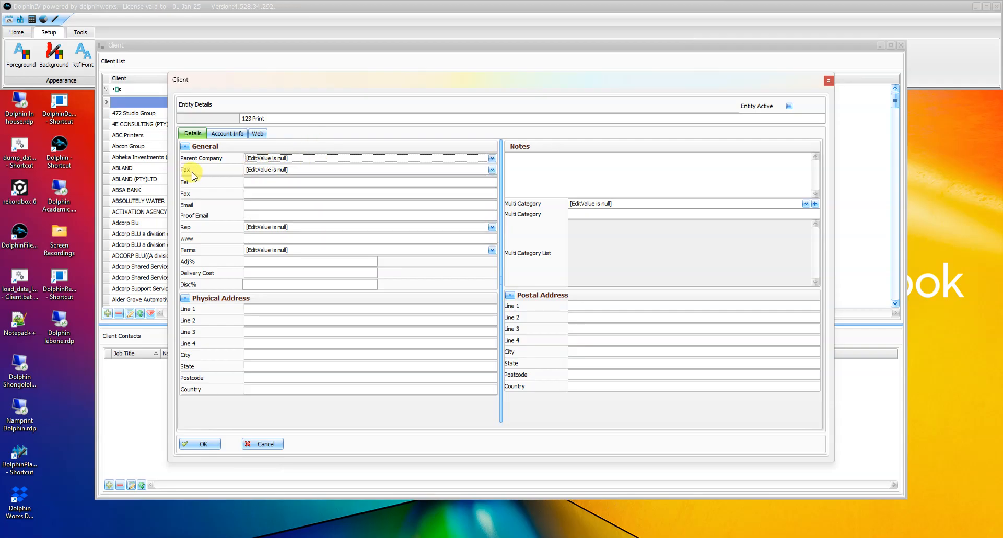
left_click(282, 170)
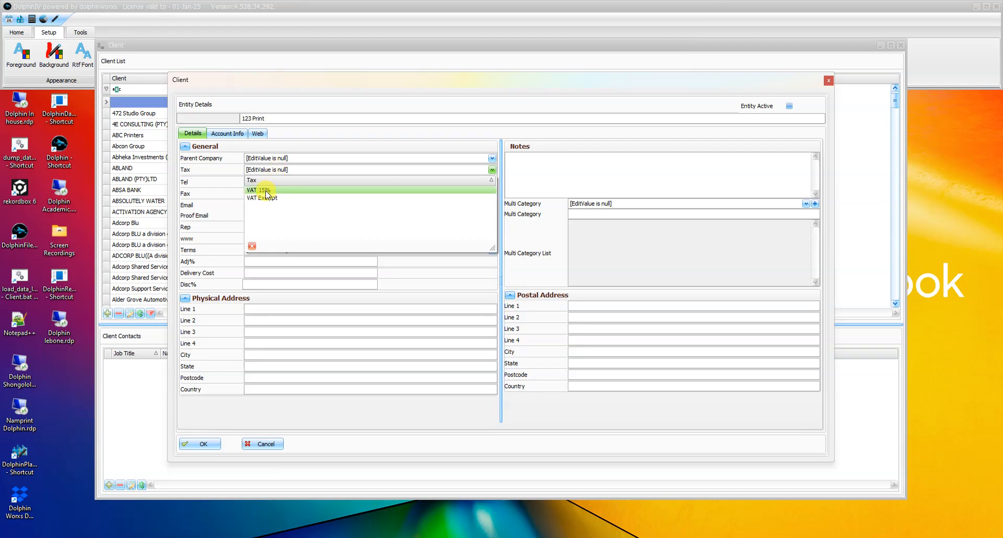
left_click(266, 191)
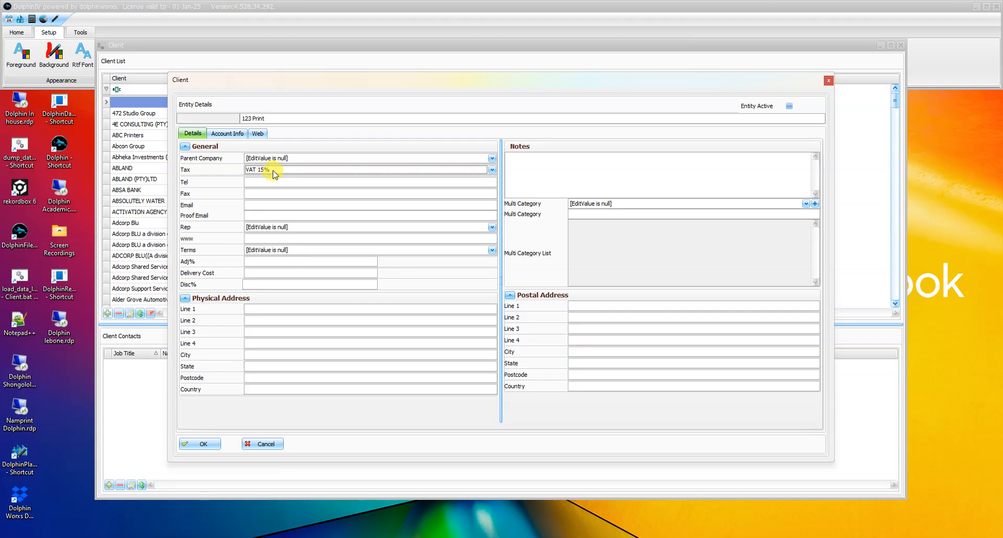
left_click(275, 172)
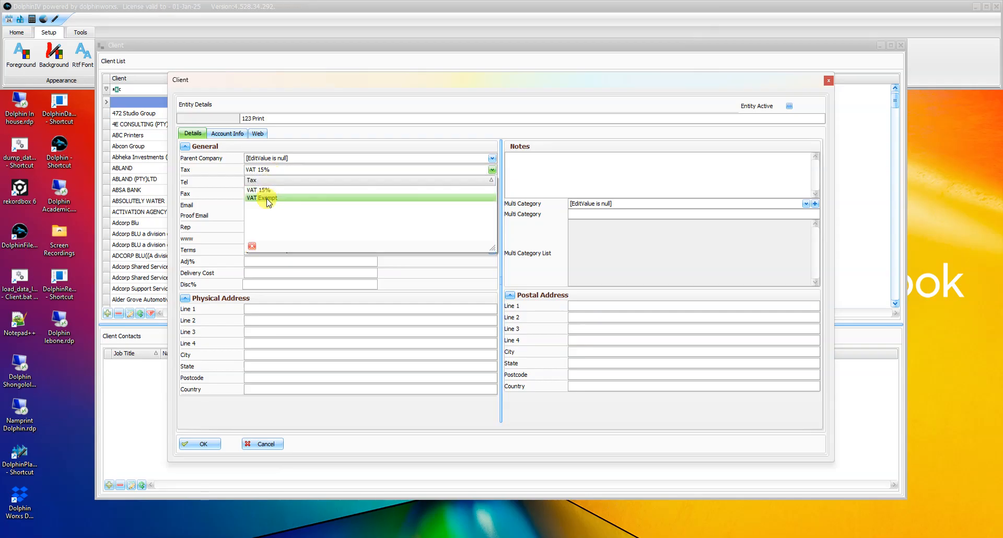
left_click(275, 173)
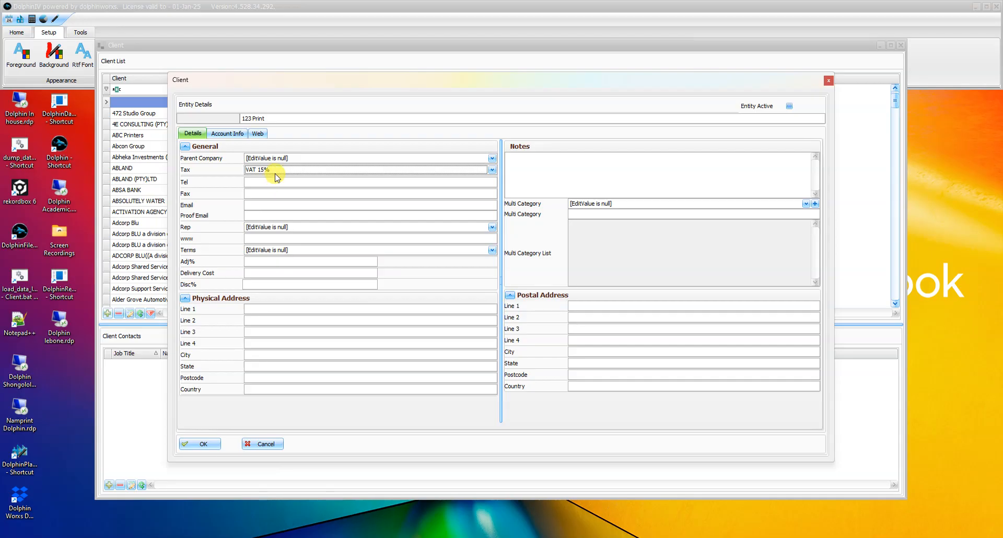
Step: Assign a sales rep to the client and set its payment terms to ACC
left_click(260, 183)
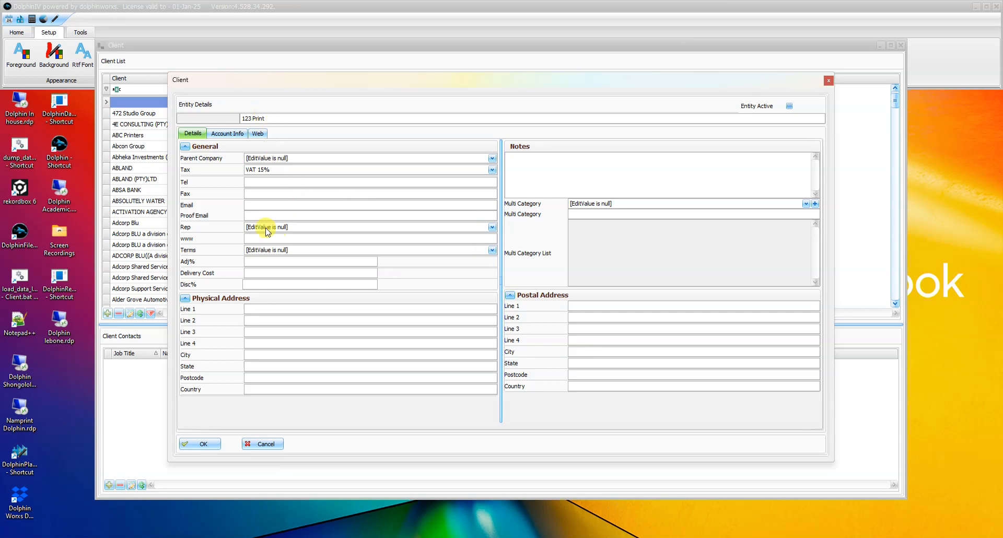
left_click(293, 216)
left_click(263, 226)
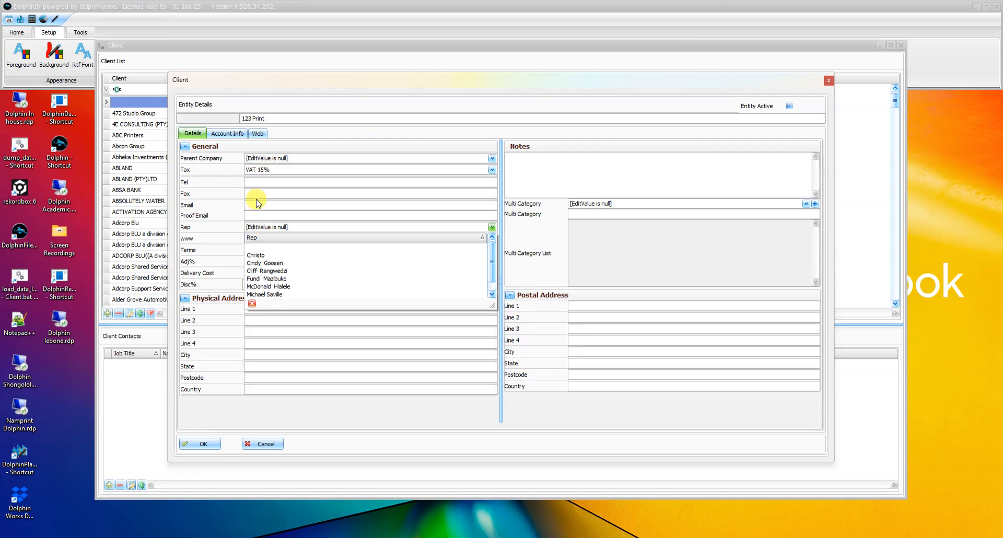
left_click(276, 295)
left_click(263, 238)
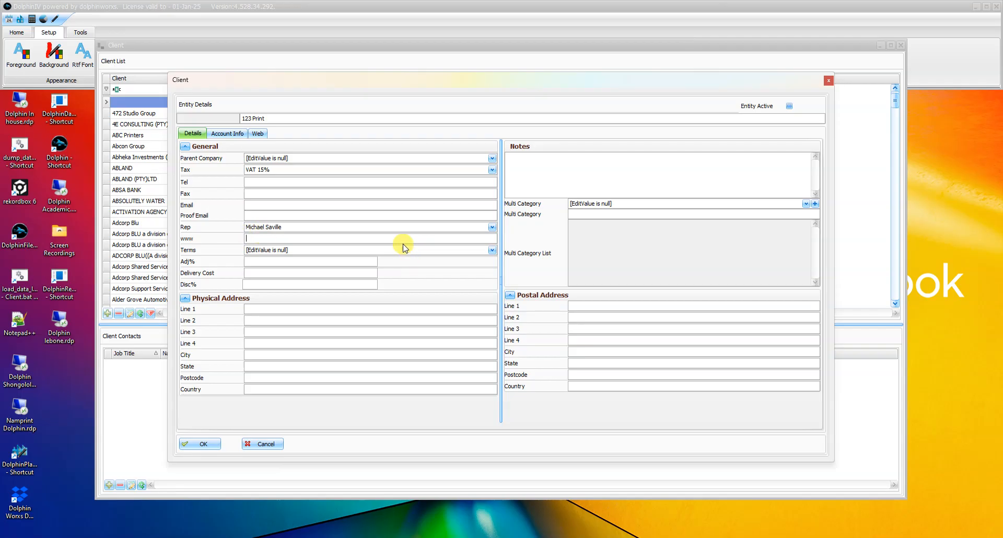
left_click(269, 250)
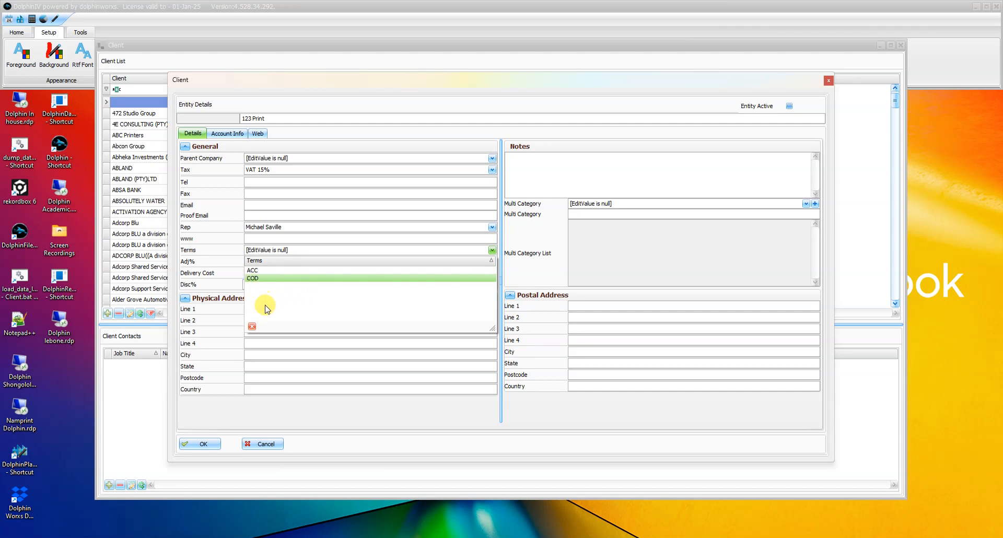
left_click(272, 272)
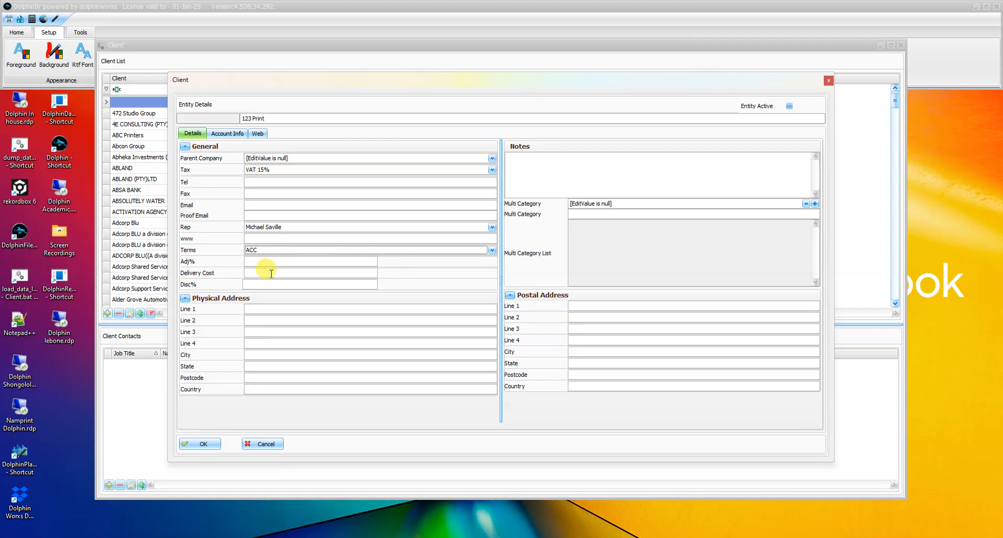
left_click(261, 261)
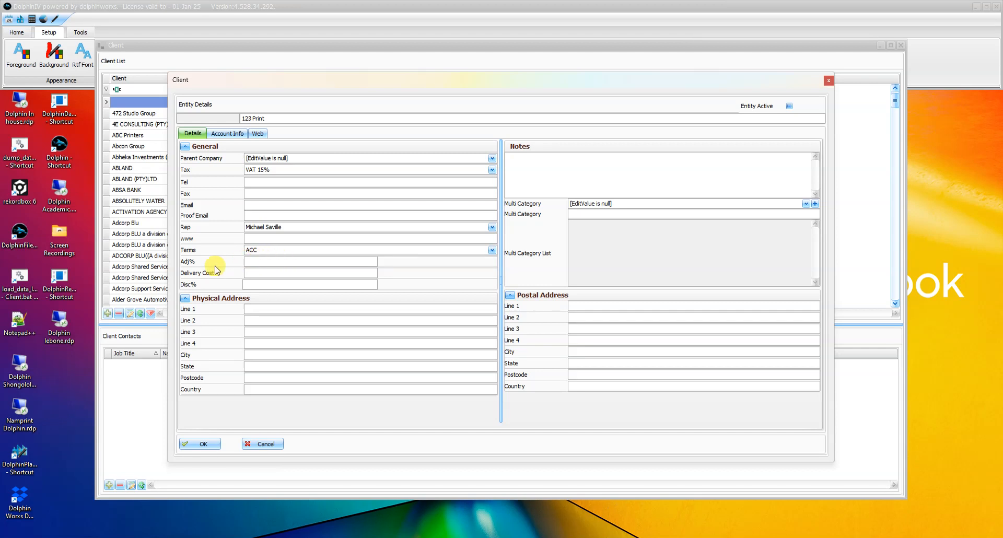
left_click(262, 274)
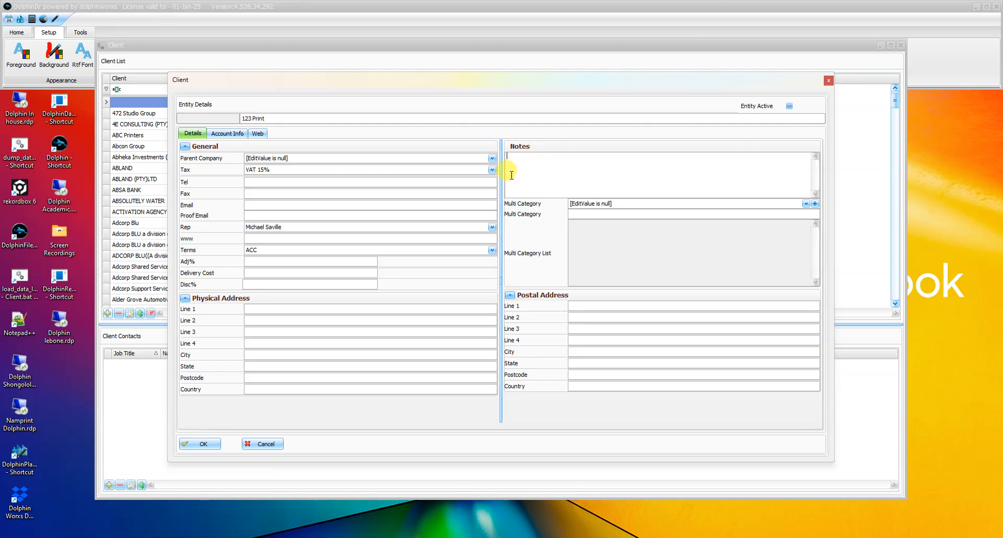
Step: Review the client's bank, registration and tax number fields in the account information, returning to the general details
left_click(217, 134)
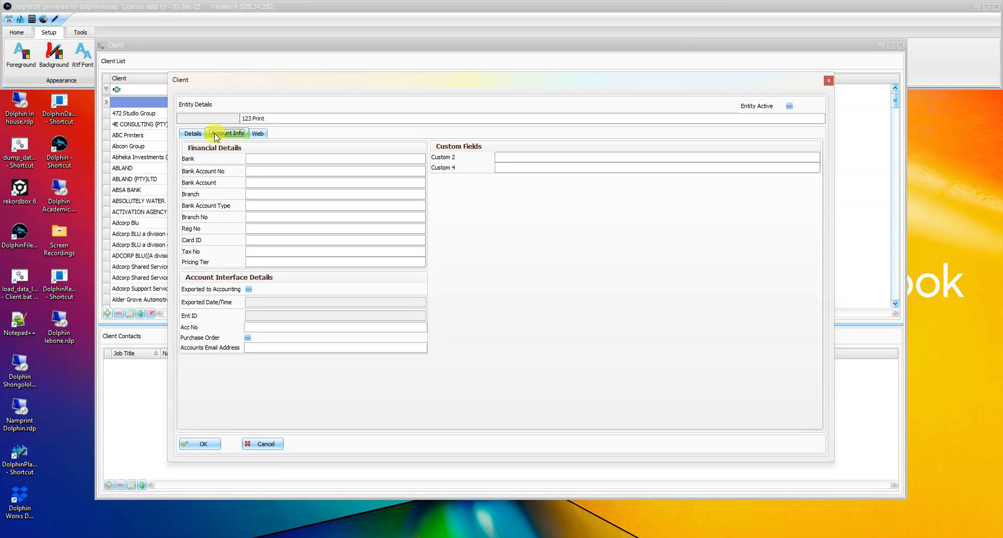
left_click(259, 159)
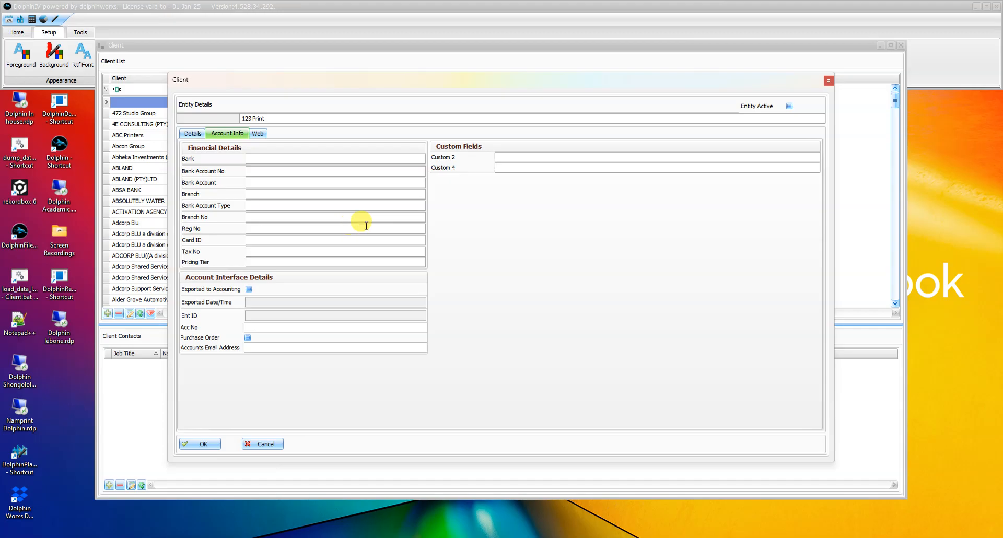
left_click(249, 228)
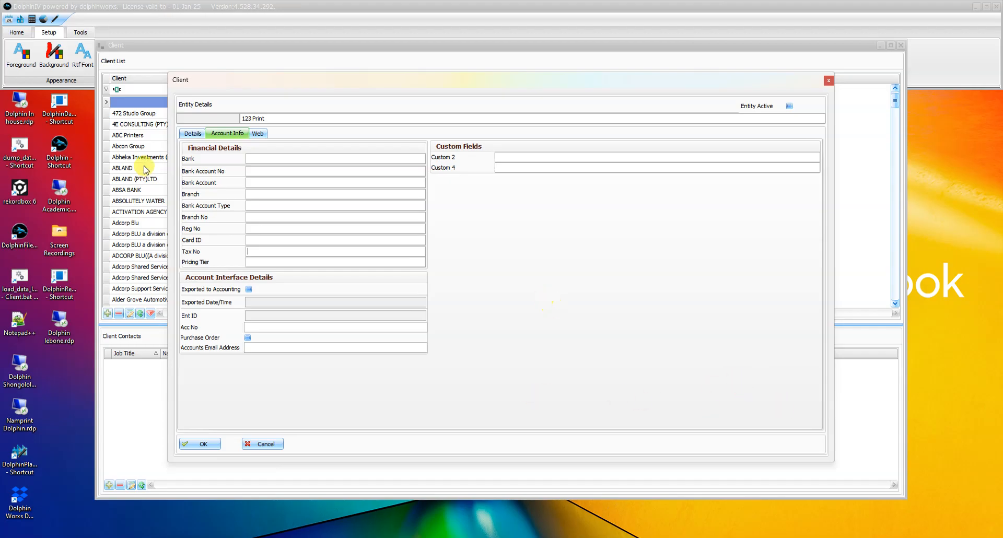
left_click(193, 134)
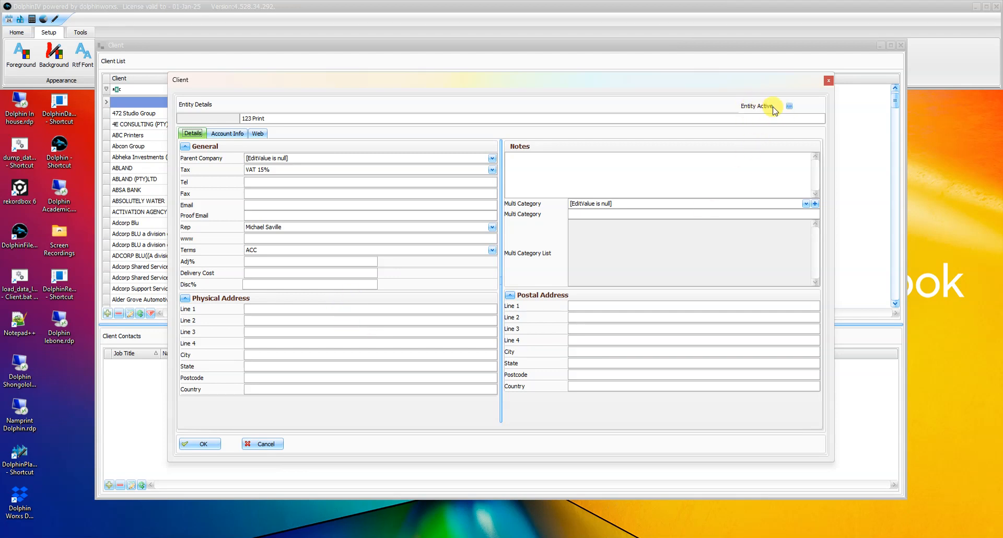
Step: Mark the 123 Print client as active and save the record
left_click(789, 107)
left_click(790, 106)
left_click(789, 106)
left_click(789, 106)
left_click(204, 444)
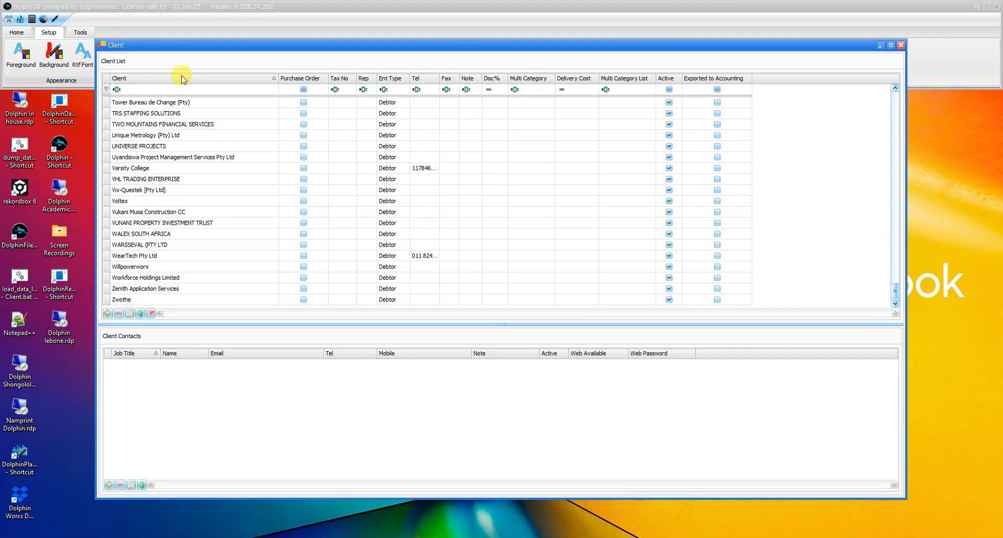
Step: Filter the client list by 123 and select the 123 Print record
left_click(149, 90)
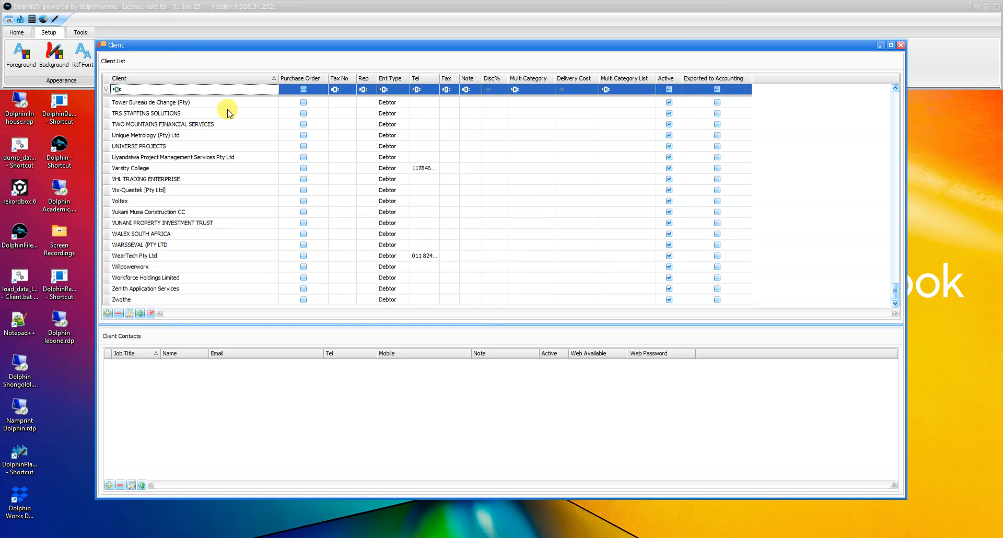
type("123")
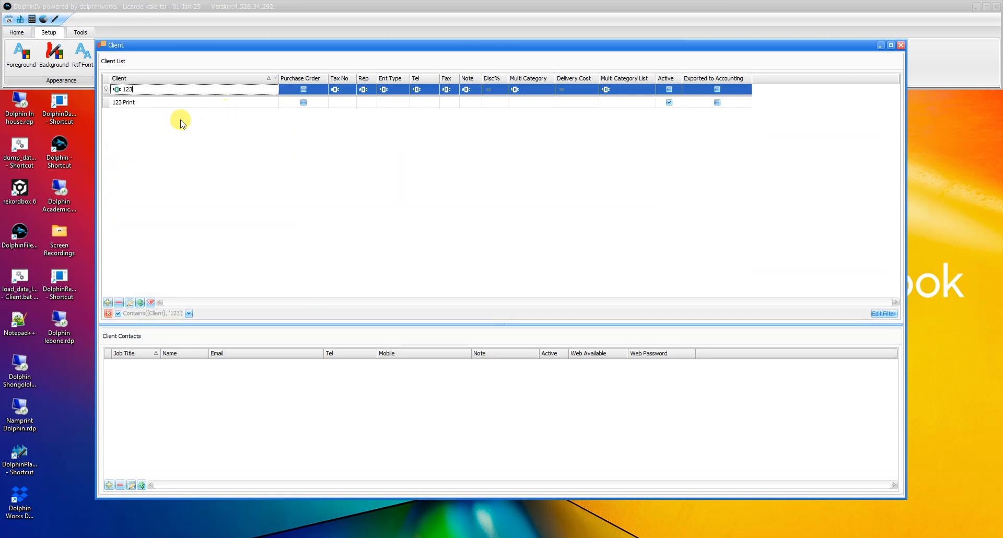
left_click(143, 103)
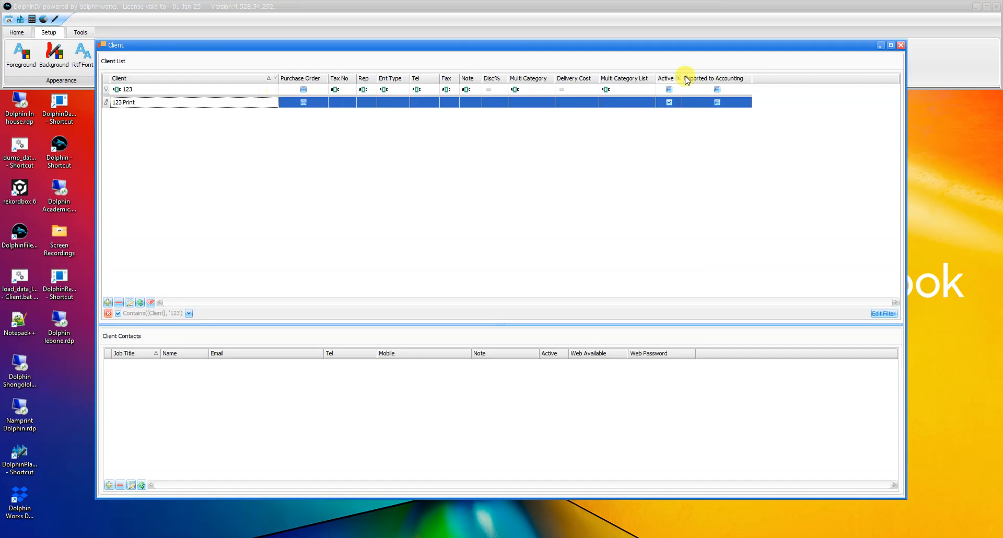
left_click(670, 103)
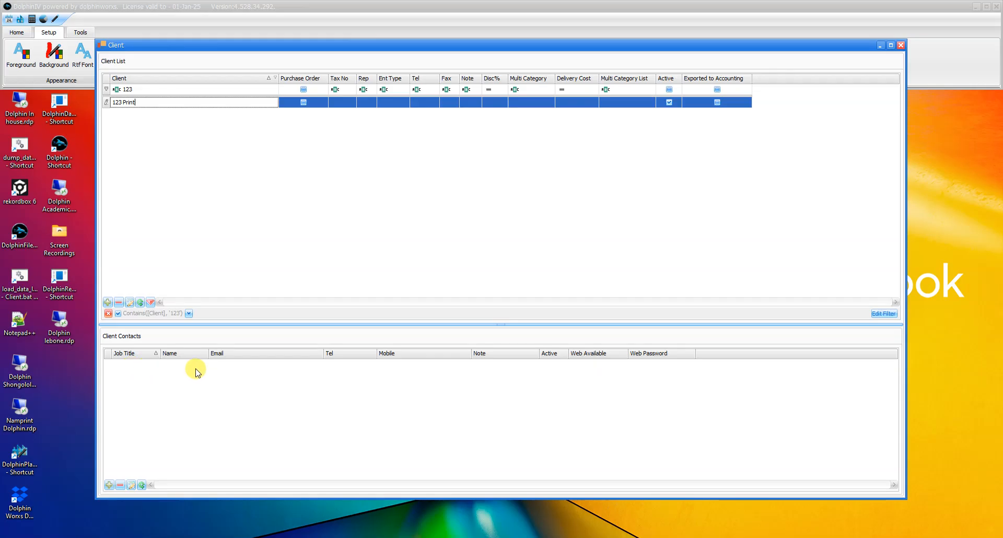
Step: Append a contact to 123 Print with the title Mr and enter the contact's first name and surname
left_click(108, 485)
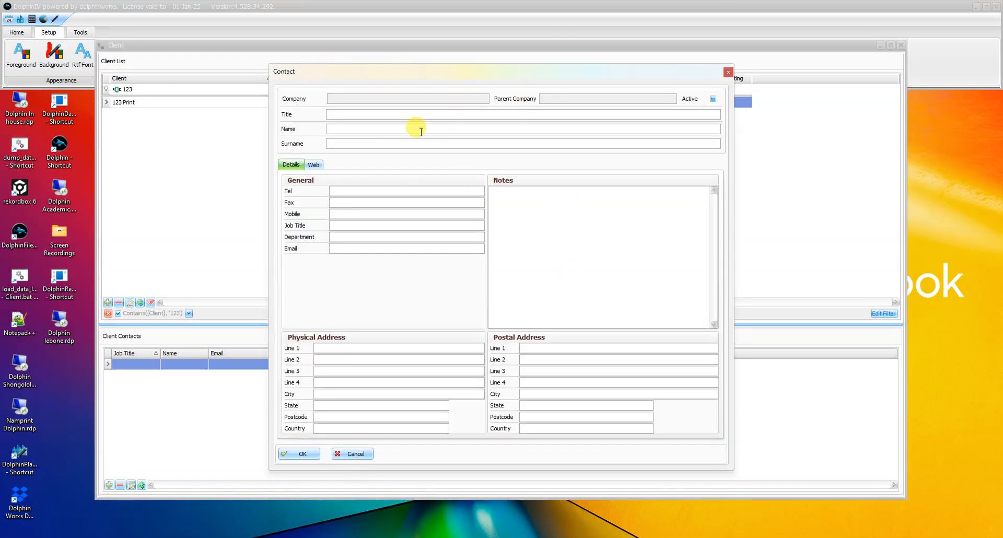
left_click(355, 114)
type("Mr")
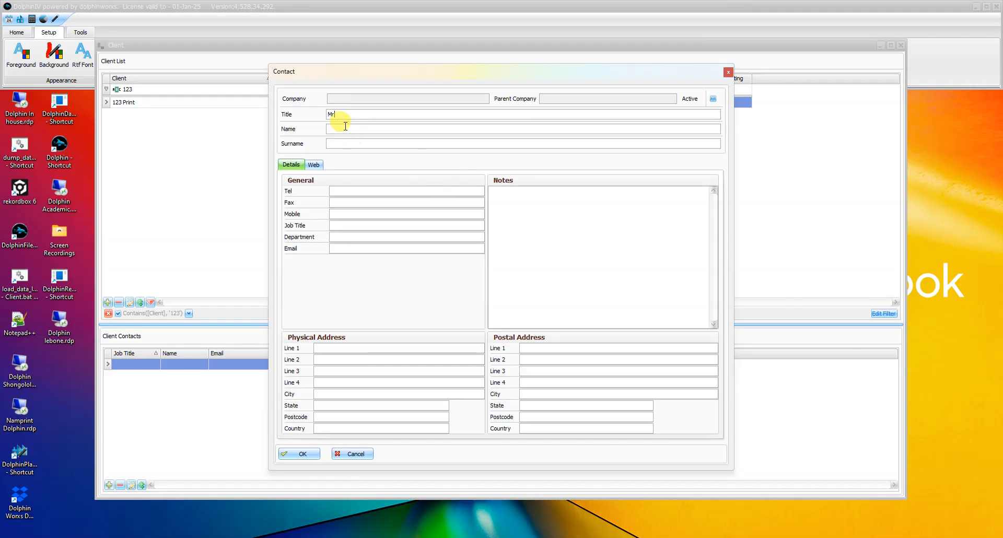
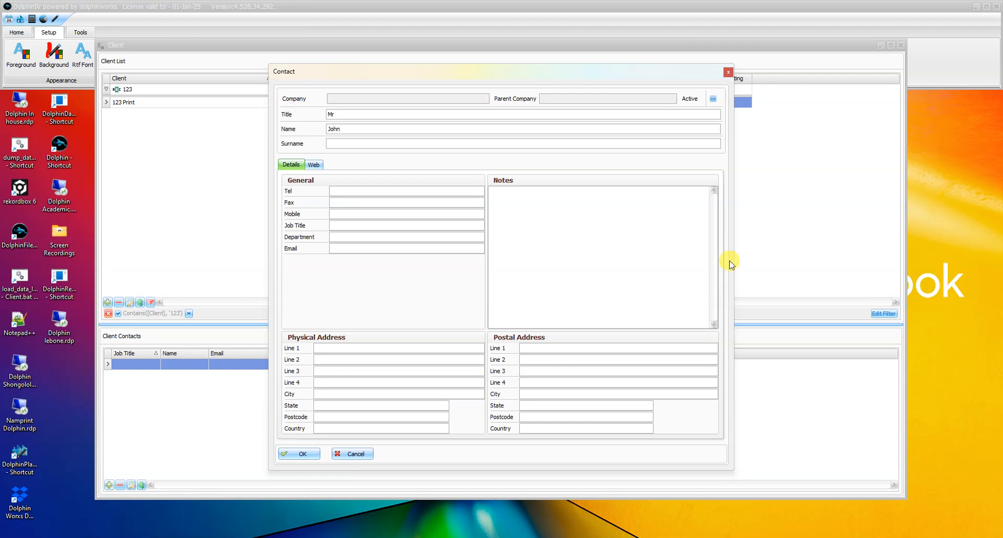
left_click(342, 141)
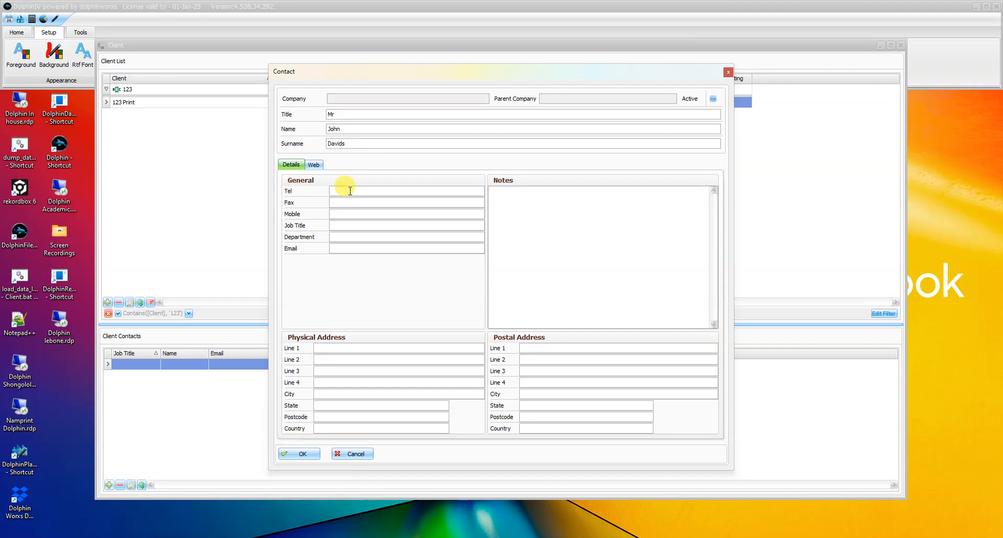
Step: Set the contact's job title to Litho Manager and department to Litho, and fill in the contact's e-mail
left_click(332, 214)
type("Litho Manager")
left_click(337, 237)
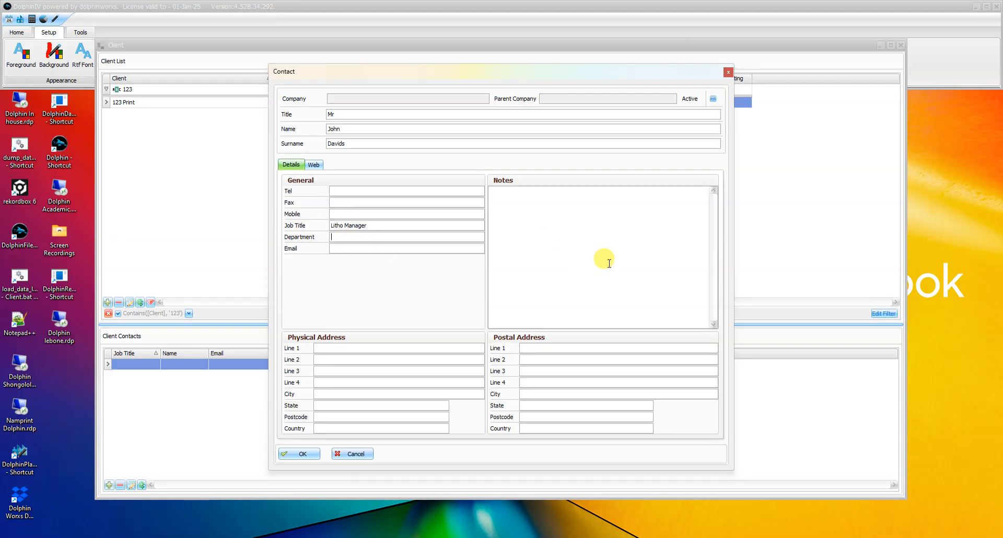
type("Litho")
left_click(351, 249)
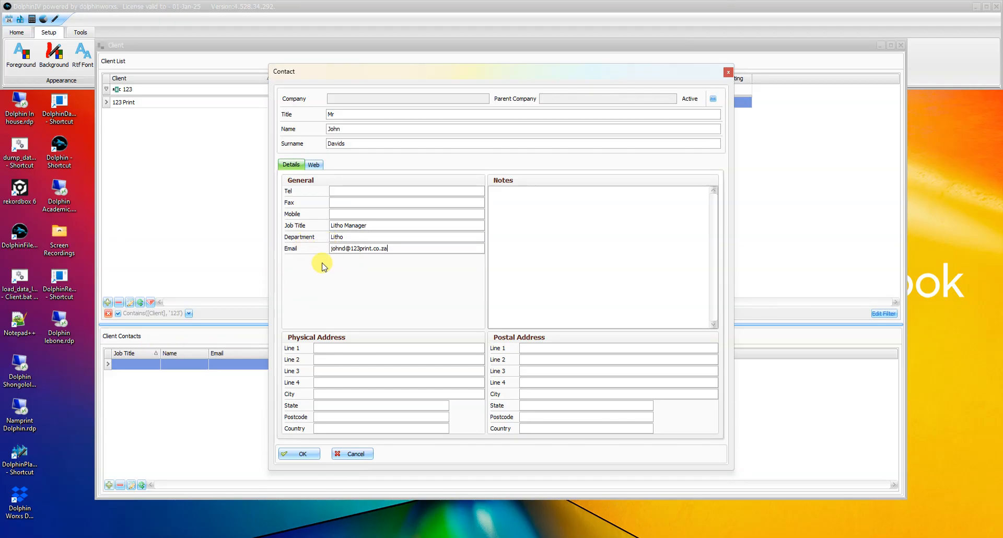
Step: Mark the Litho Manager contact as active and save it
left_click(454, 249)
left_click(536, 206)
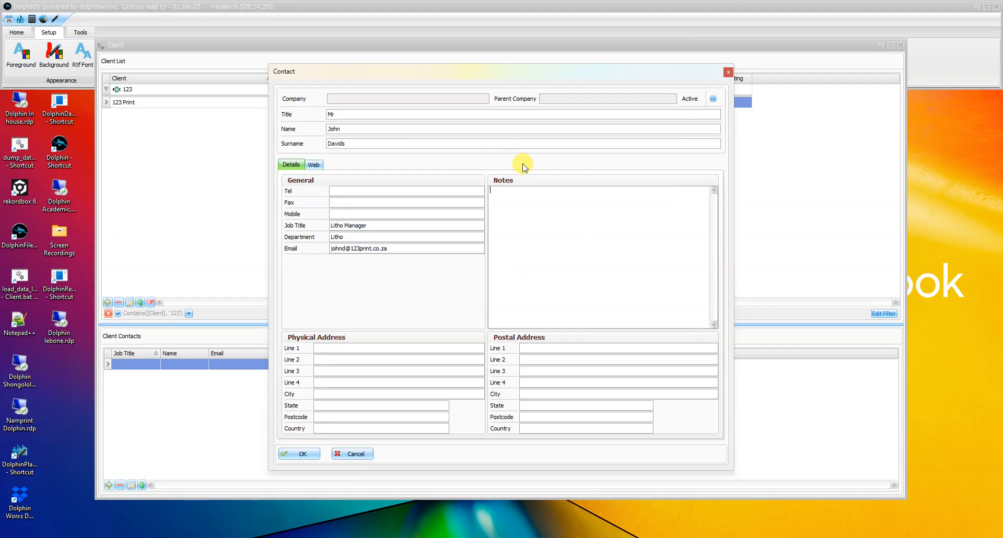
left_click(713, 99)
left_click(310, 455)
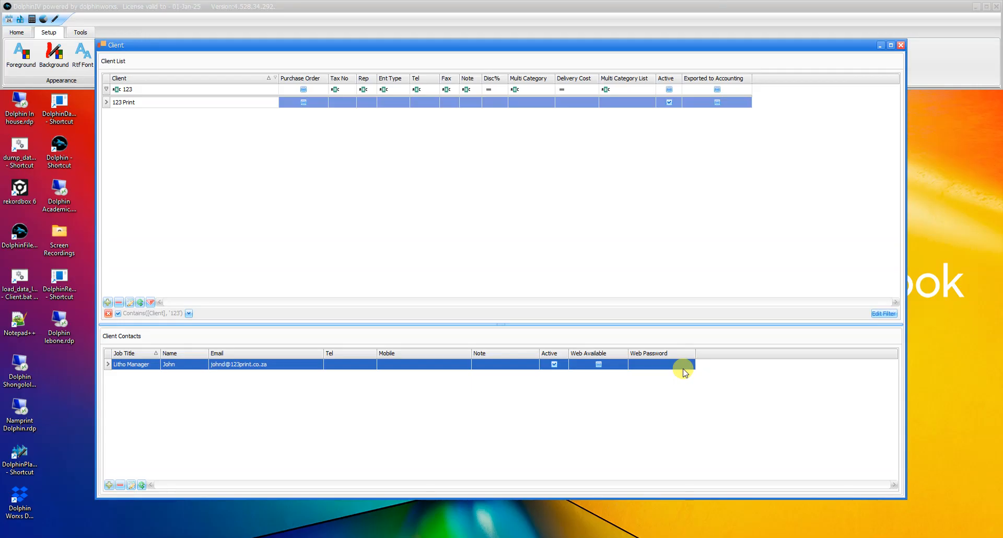
Step: Append a second contact to 123 Print and enter the contact's first name and surname
left_click(156, 354)
left_click(109, 485)
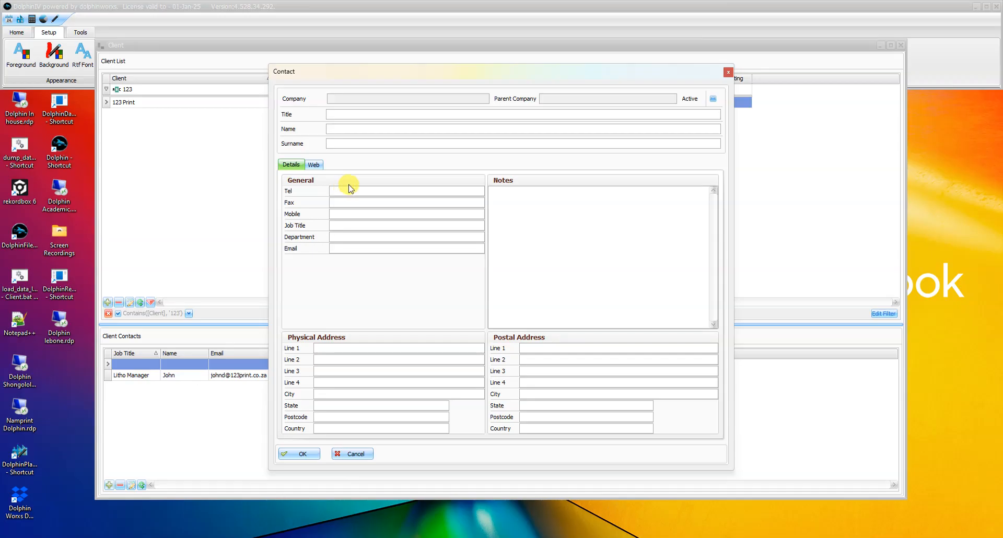
left_click(350, 128)
left_click(382, 143)
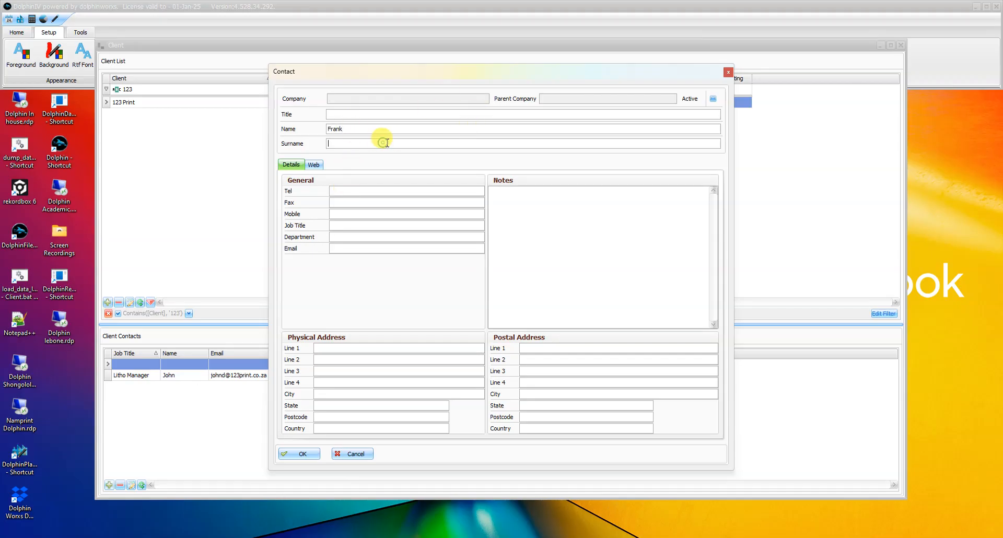
Step: Mark the second contact as active, fill in the contact's e-mail, and save the contact
left_click(713, 98)
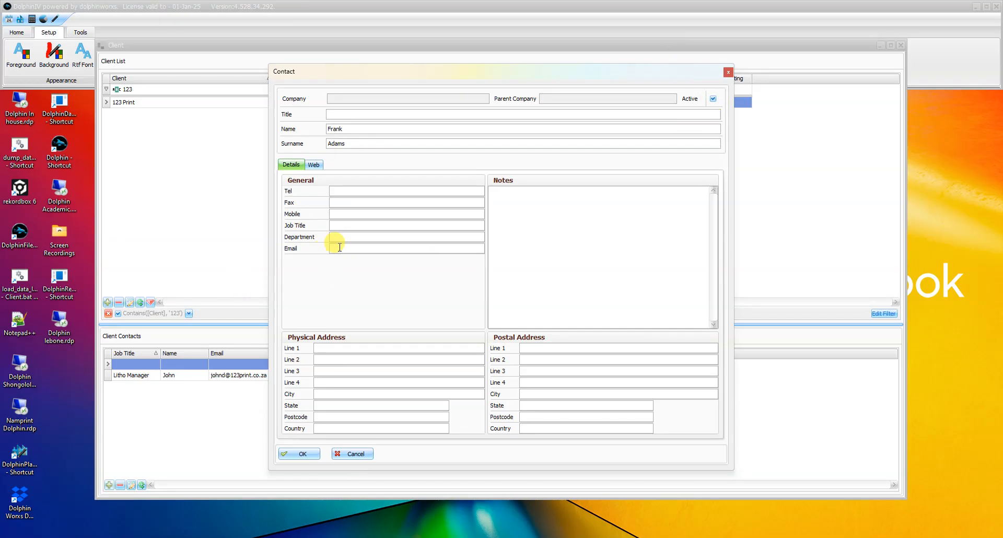
left_click(358, 249)
left_click(359, 248)
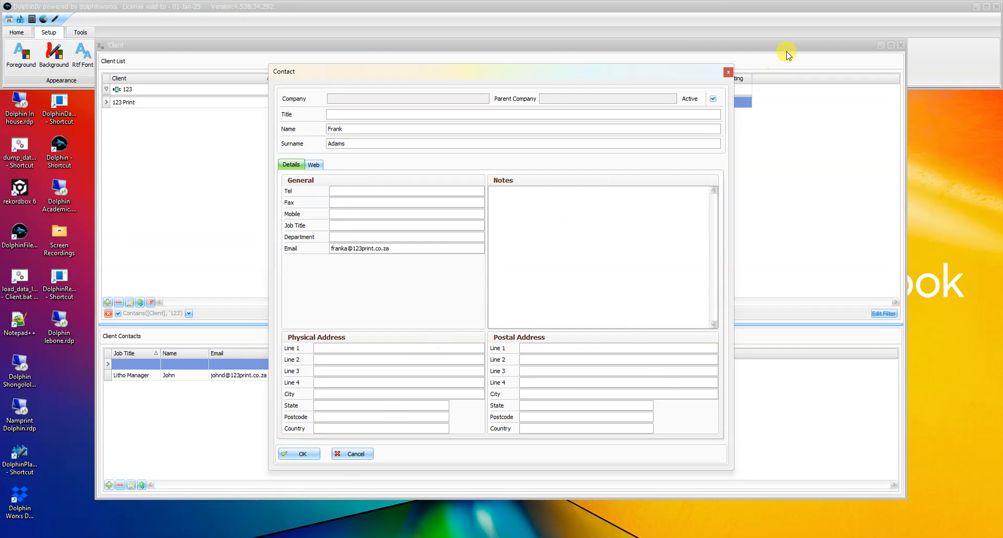
left_click(309, 453)
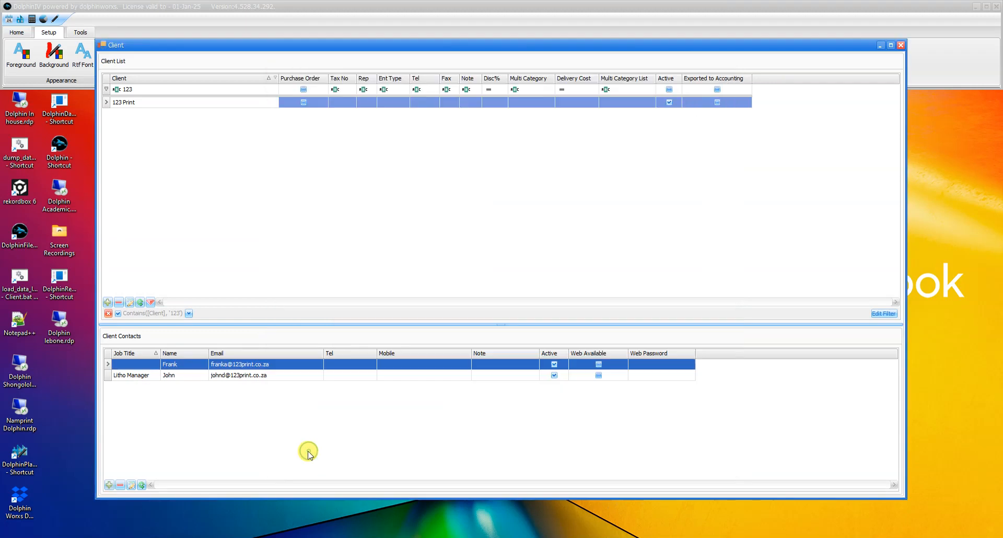